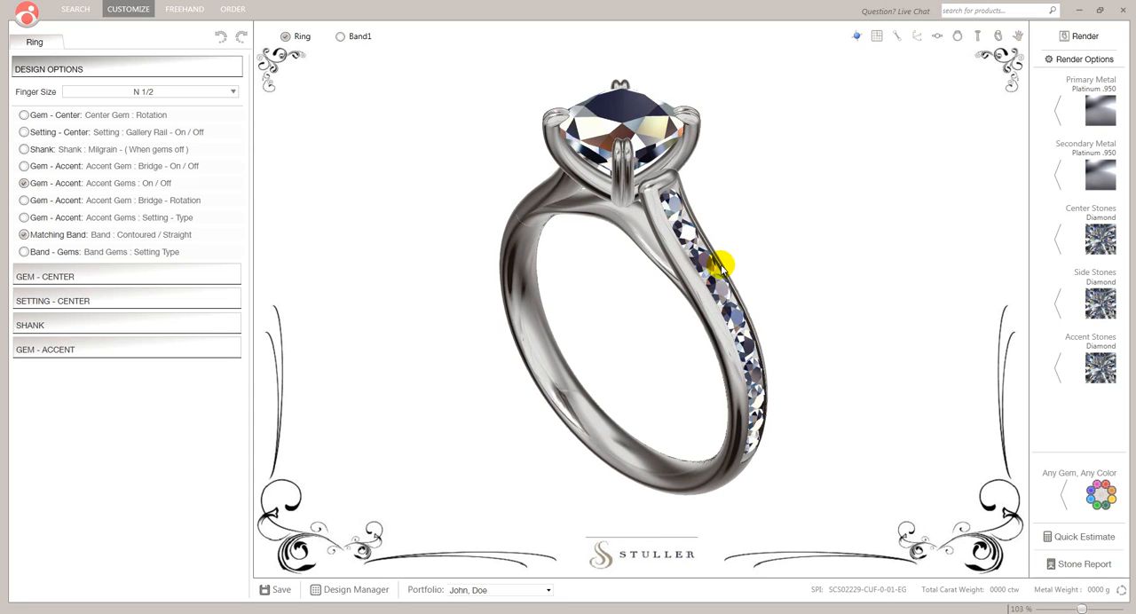
Change the center stone's material to Ruby from the red stones.
left_click(1109, 235)
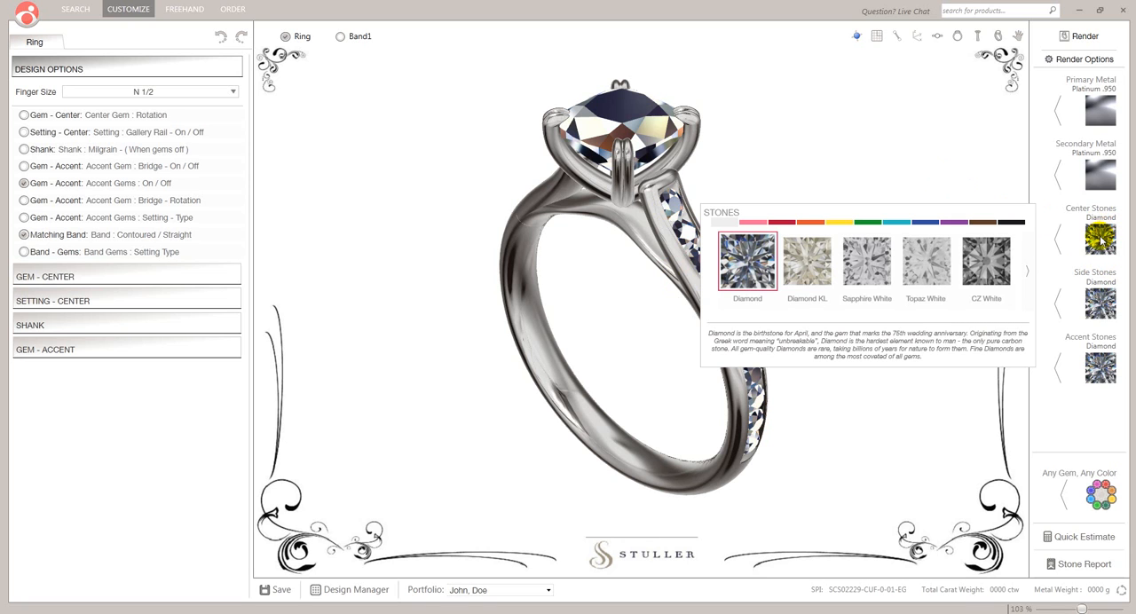
left_click(784, 223)
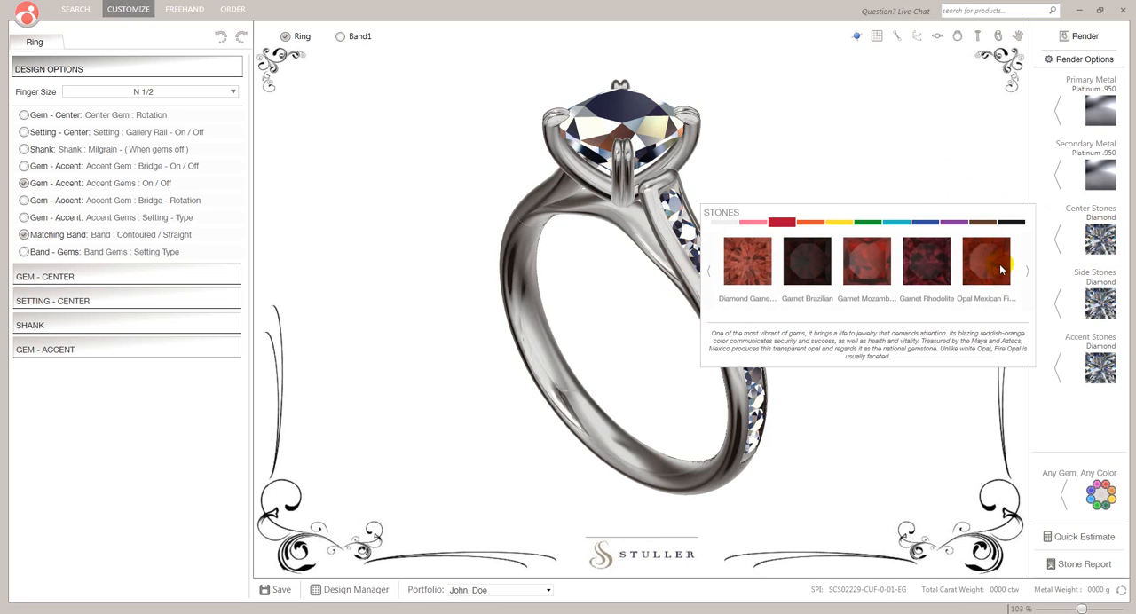
left_click(1027, 271)
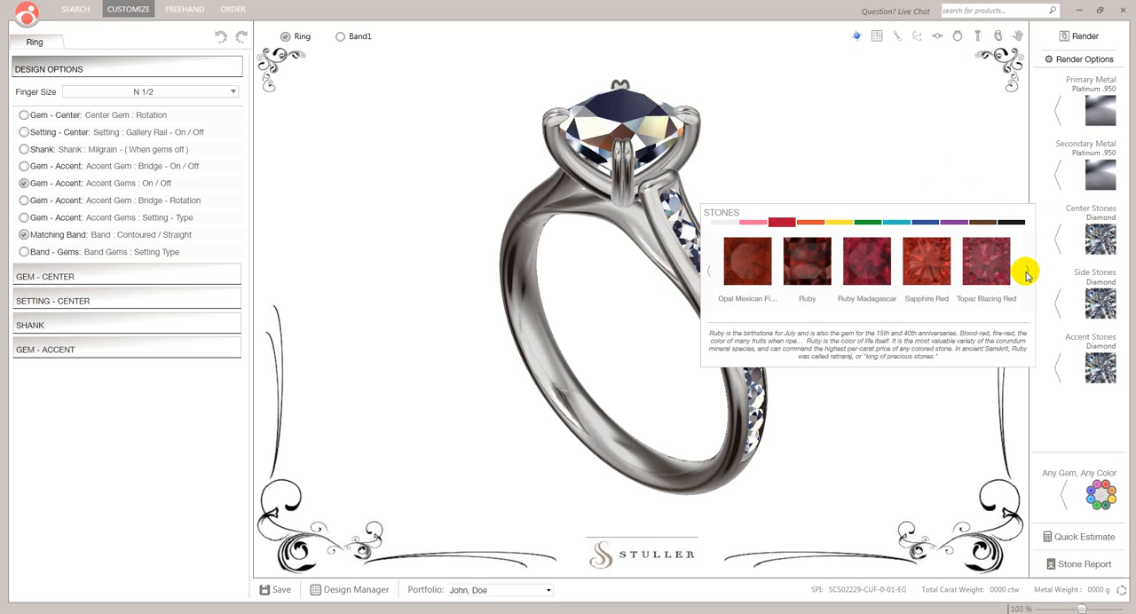
left_click(810, 265)
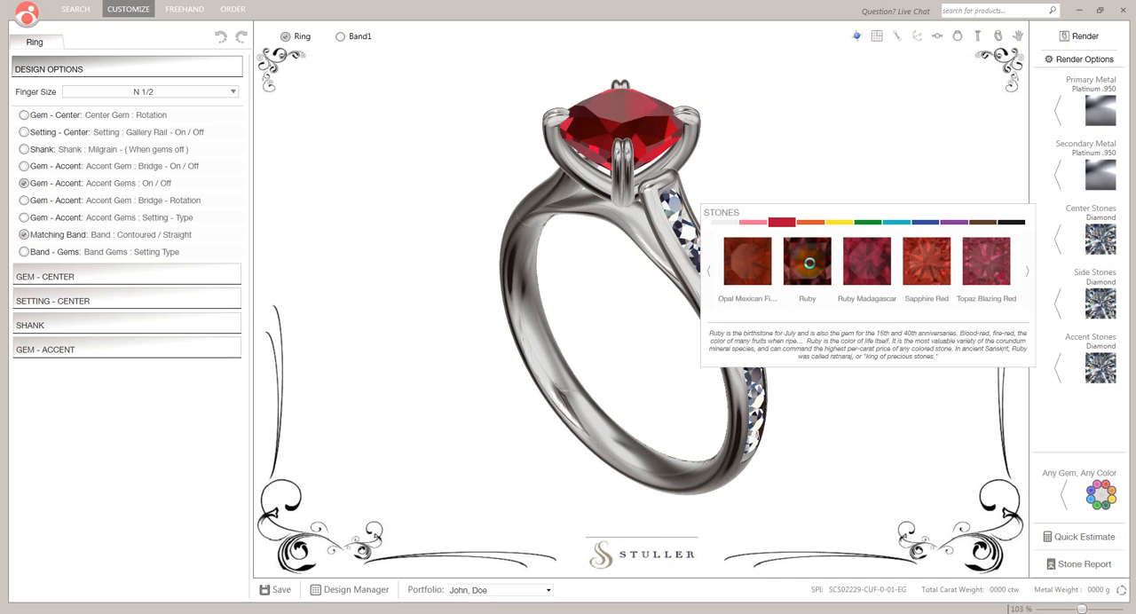
left_click_drag(715, 163, 720, 223)
Change the center stone's material to Sapphire Blue.
left_click(1113, 245)
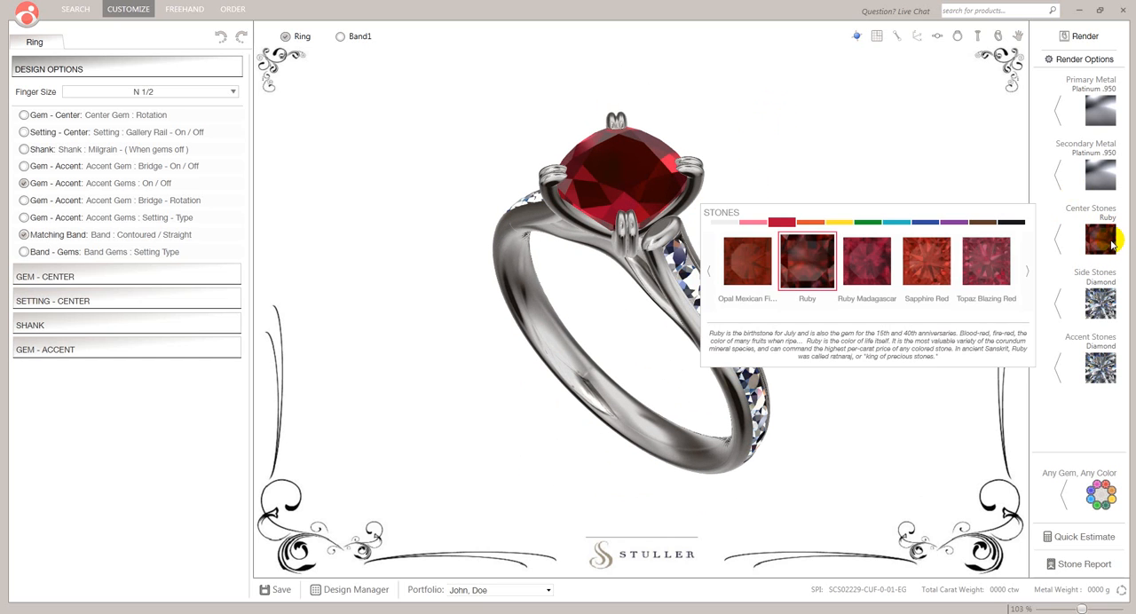
left_click(938, 222)
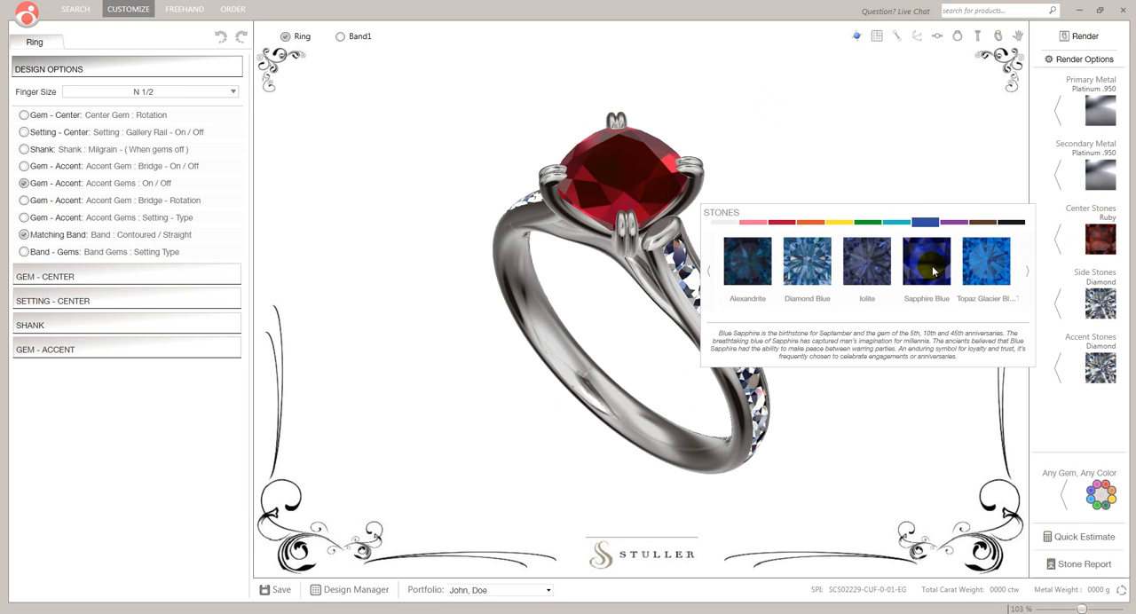
left_click(933, 269)
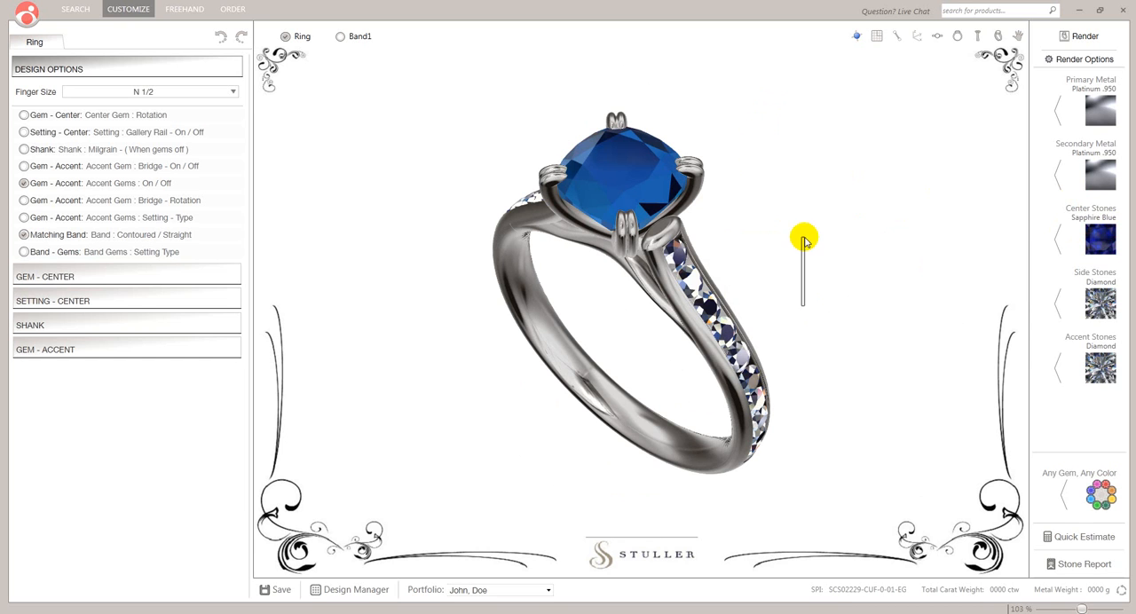
mouse_move(806, 253)
left_mouse_down()
mouse_move(703, 174)
mouse_move(847, 221)
mouse_move(786, 259)
mouse_move(697, 218)
mouse_move(795, 206)
mouse_move(789, 231)
mouse_move(675, 193)
mouse_move(782, 136)
mouse_move(845, 358)
mouse_move(769, 247)
mouse_move(805, 234)
mouse_move(796, 243)
mouse_move(706, 224)
mouse_move(807, 246)
mouse_move(791, 239)
left_mouse_up()
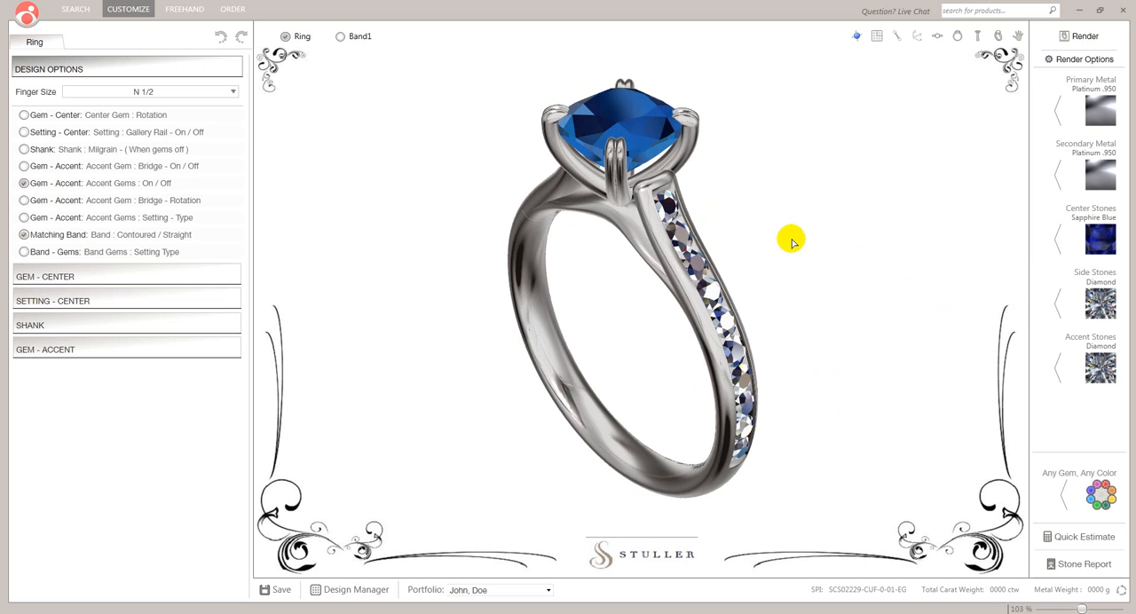
Try Sapphire Blue for the side stones, and set them back to Diamond.
left_click(1099, 301)
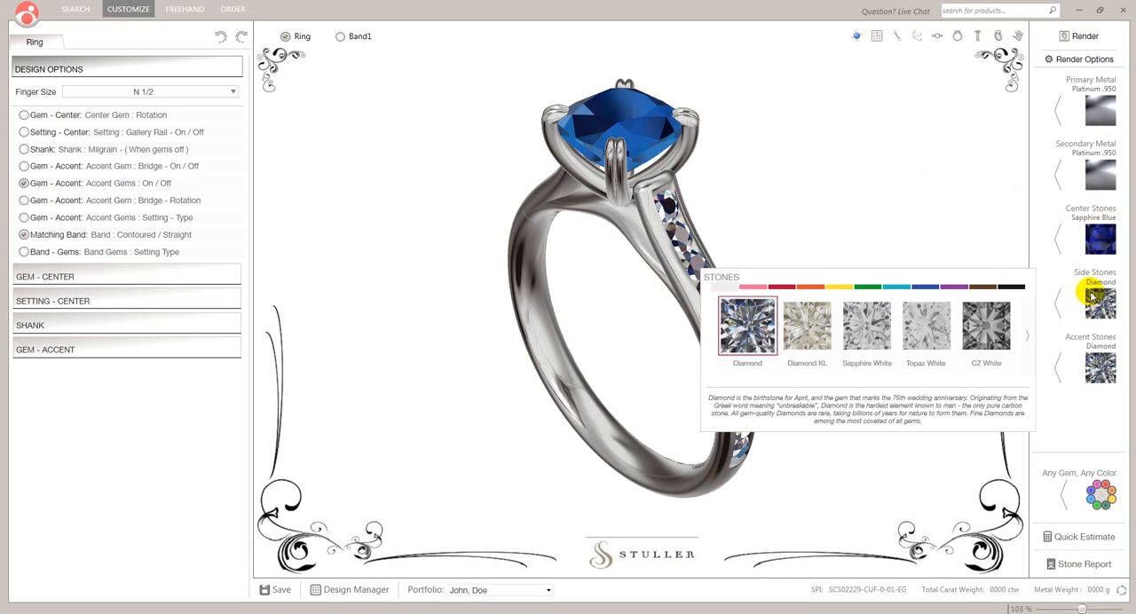
left_click(924, 286)
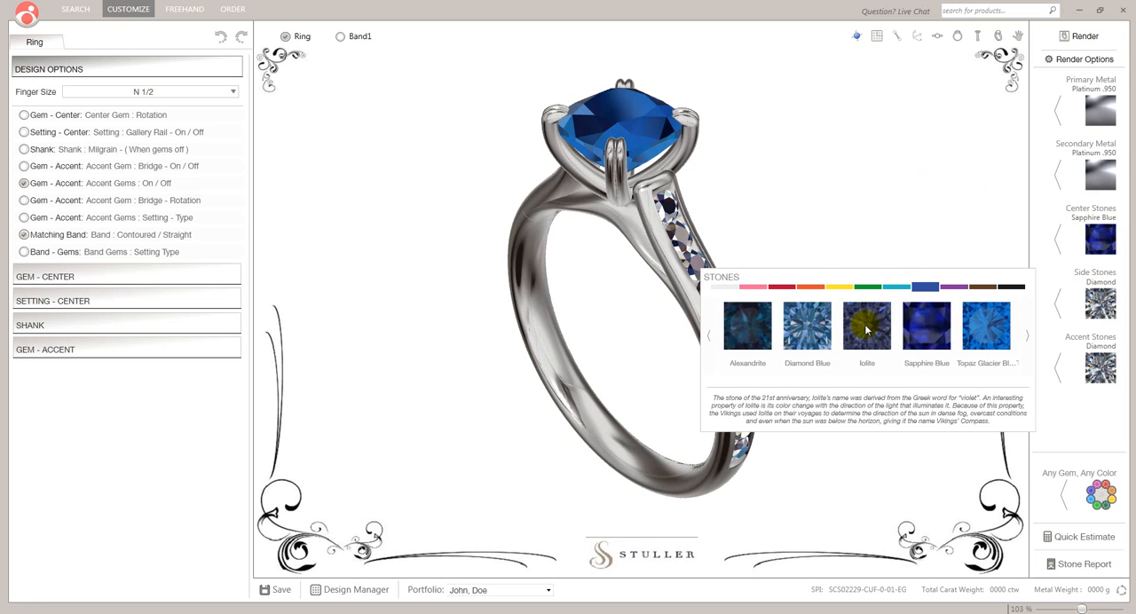
left_click(934, 324)
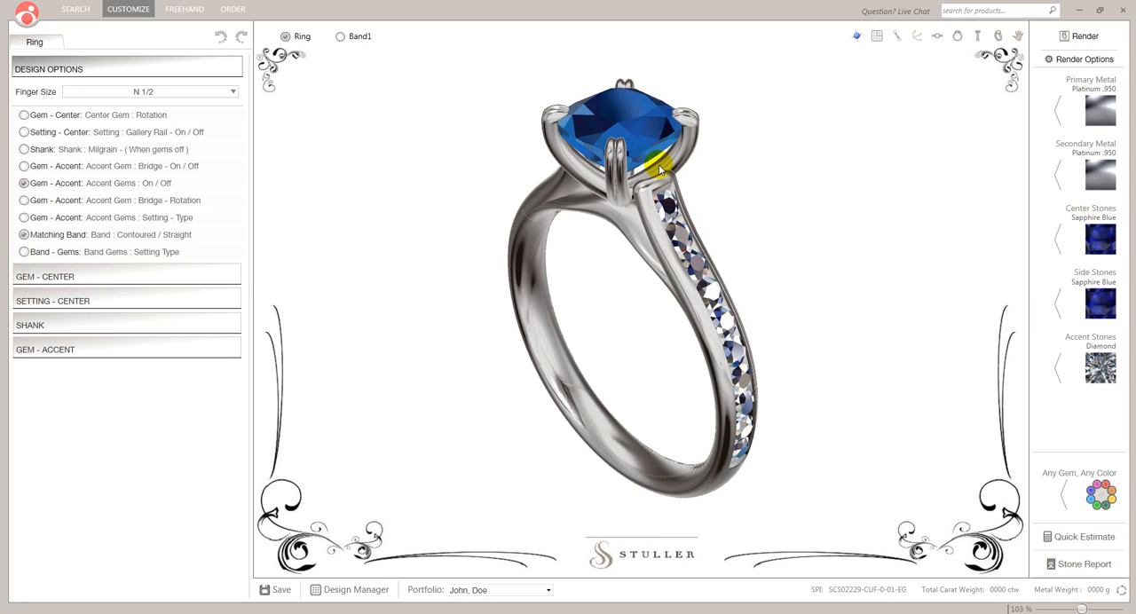
left_click(1100, 303)
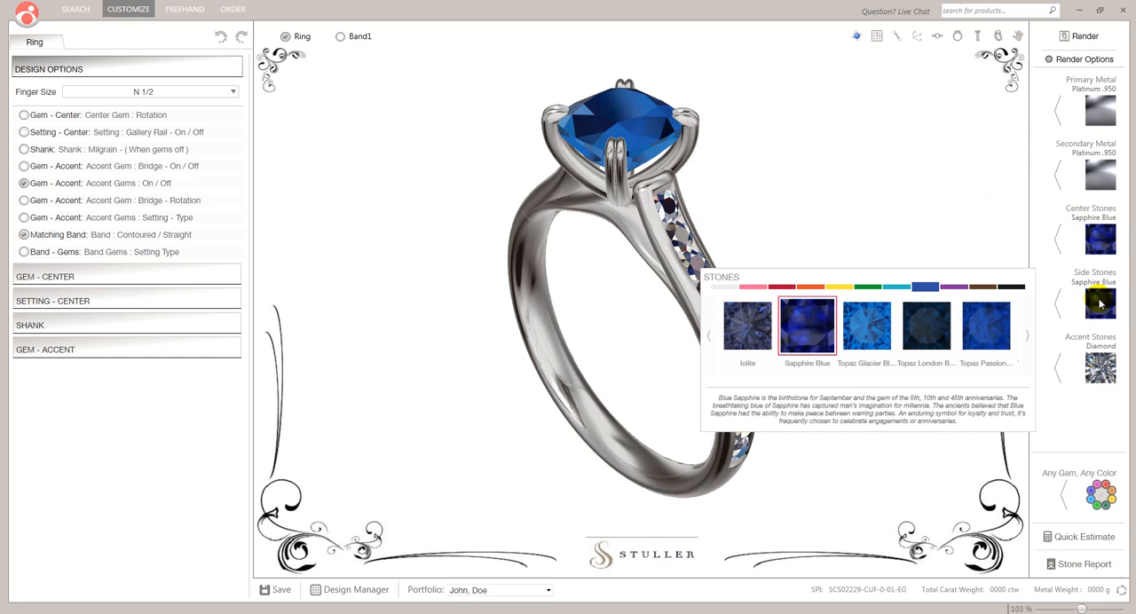
left_click(726, 287)
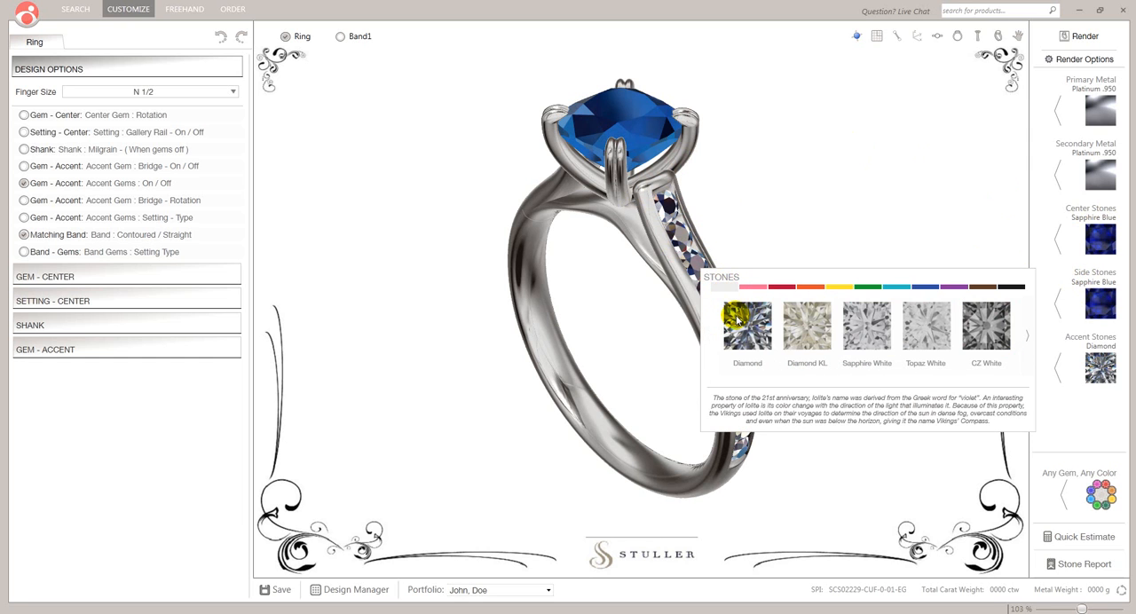
left_click(742, 325)
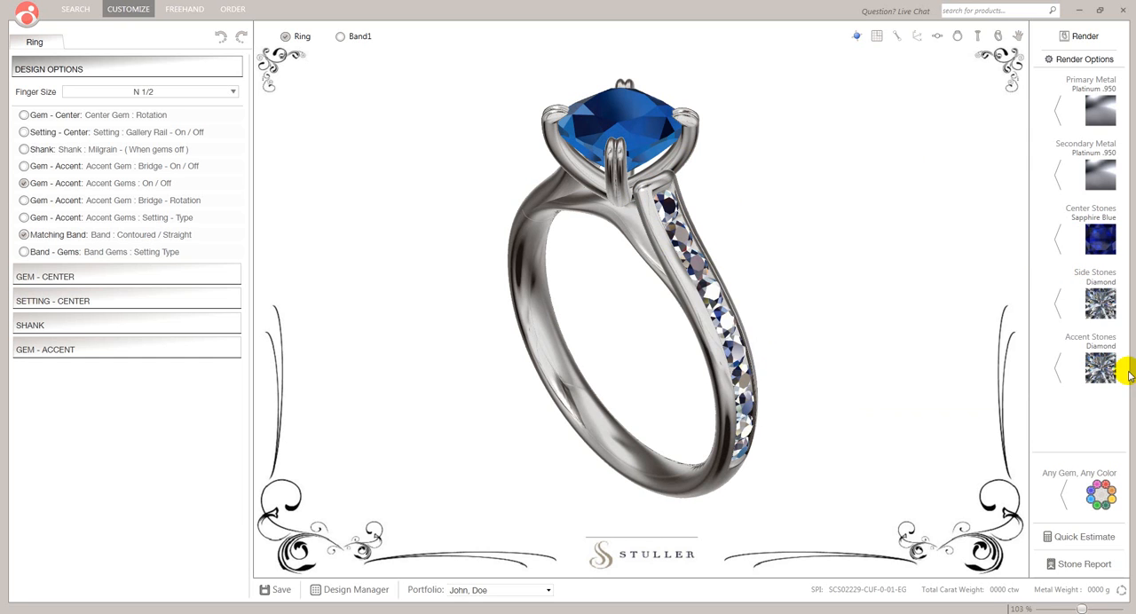
Change the accent stones' material to Sapphire Blue.
left_click(1100, 368)
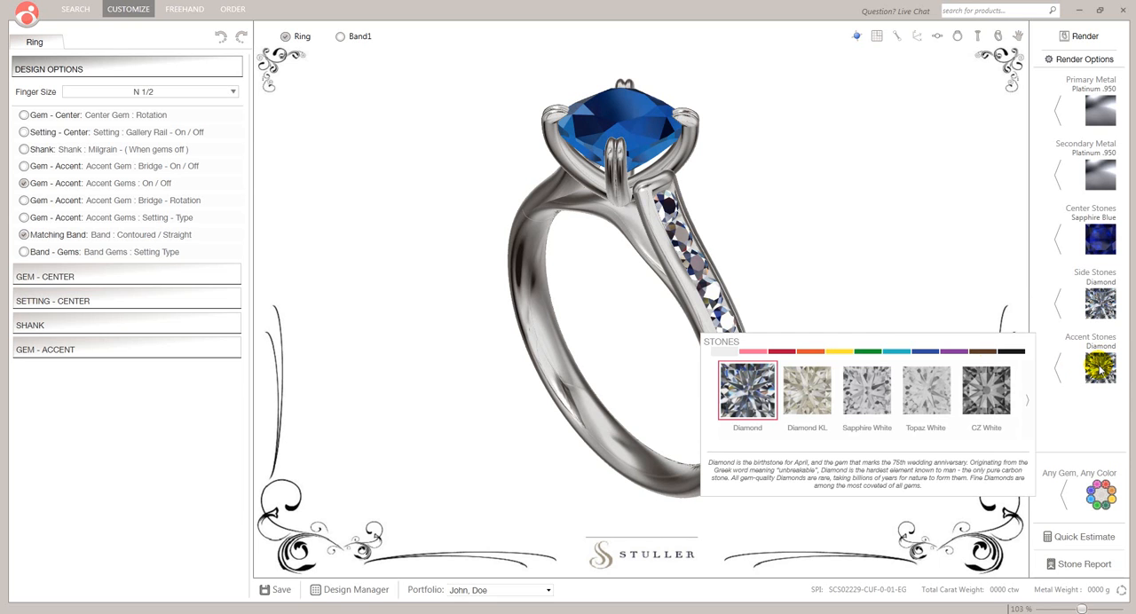
left_click(931, 351)
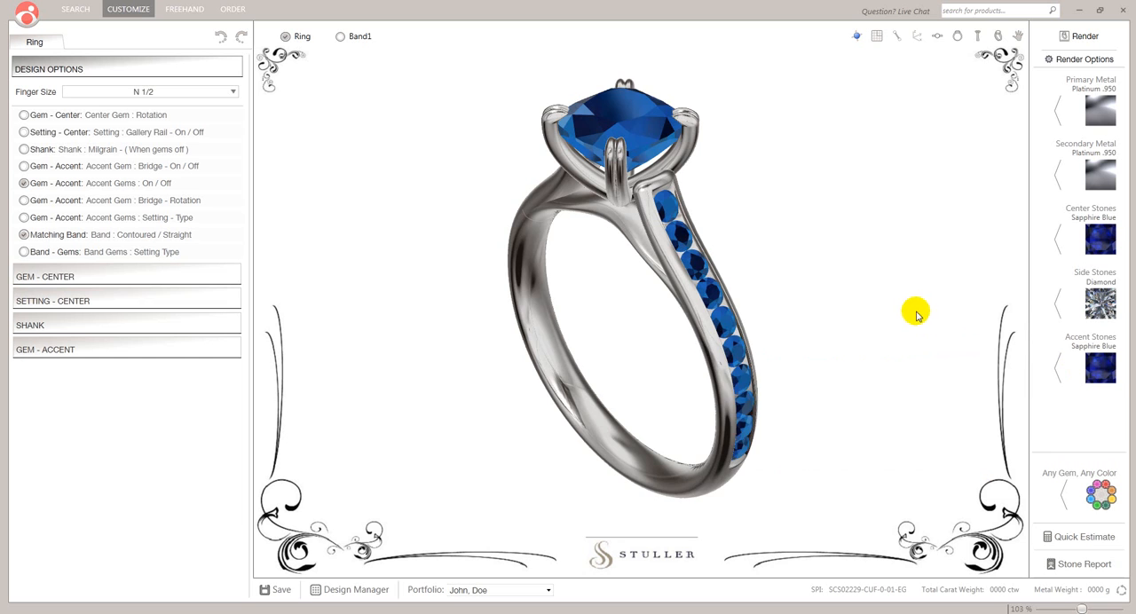
left_click_drag(898, 329, 932, 452)
left_click_drag(768, 150, 781, 197)
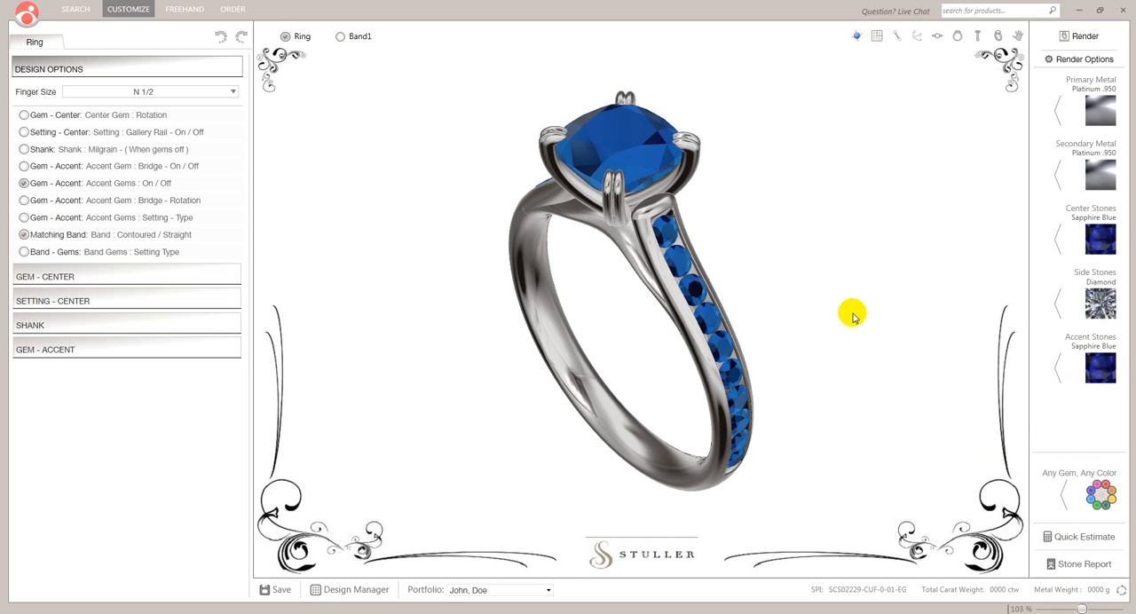
Set both the center stone and the accent stones to Diamond.
left_click(1100, 242)
left_click(725, 222)
left_click(748, 255)
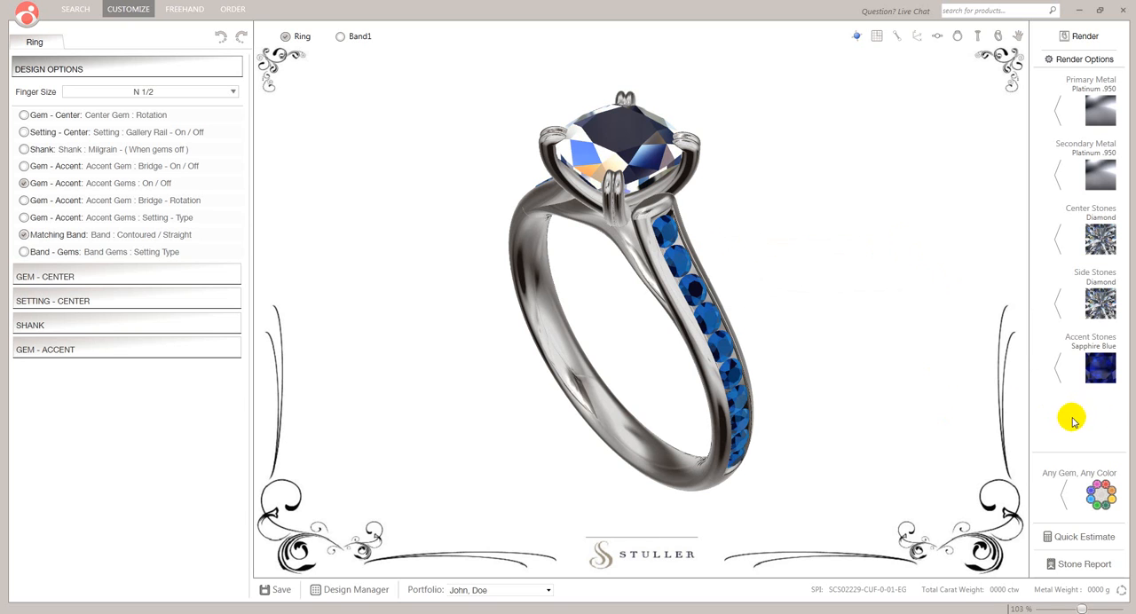
left_click(1105, 369)
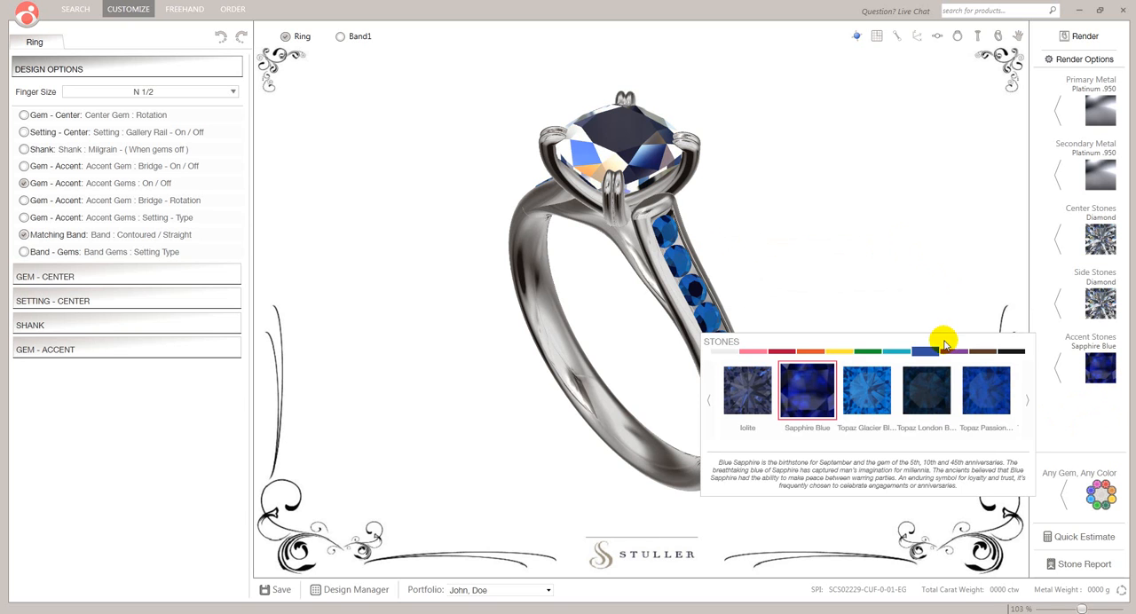
left_click(731, 355)
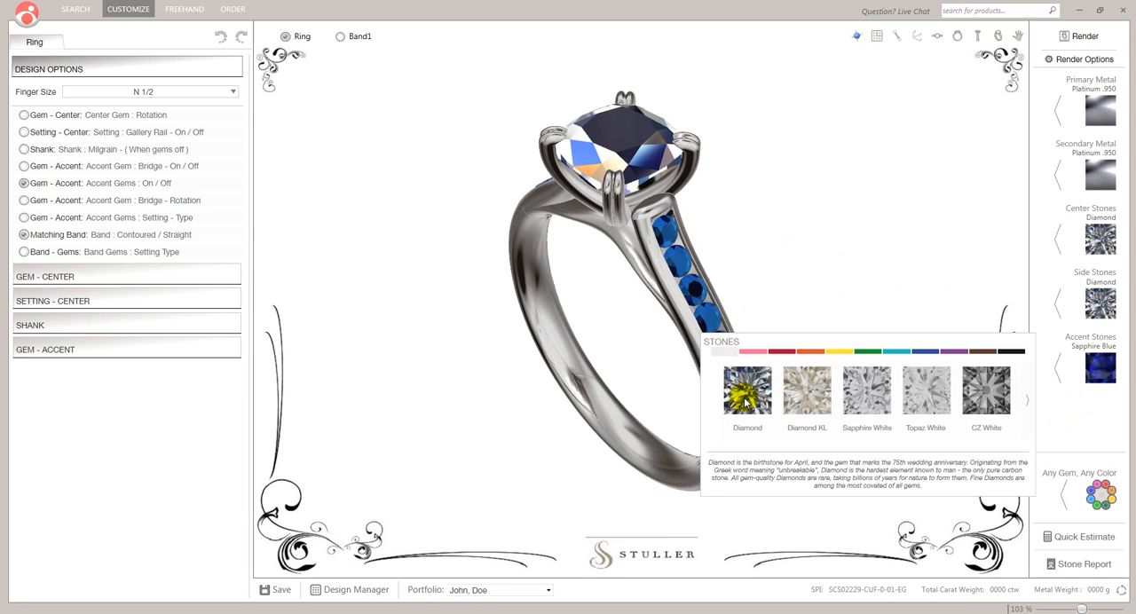
left_click(745, 389)
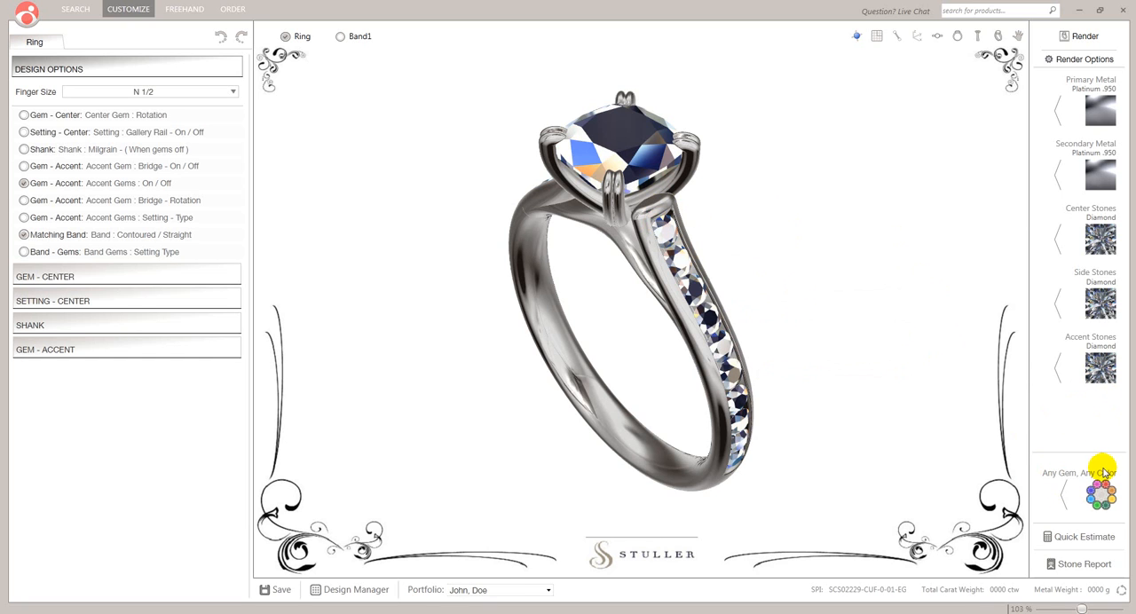
Start recoloring individual gems with Any Gem, Any Color and select every other accent stone on the first side of the shank.
left_click(1101, 498)
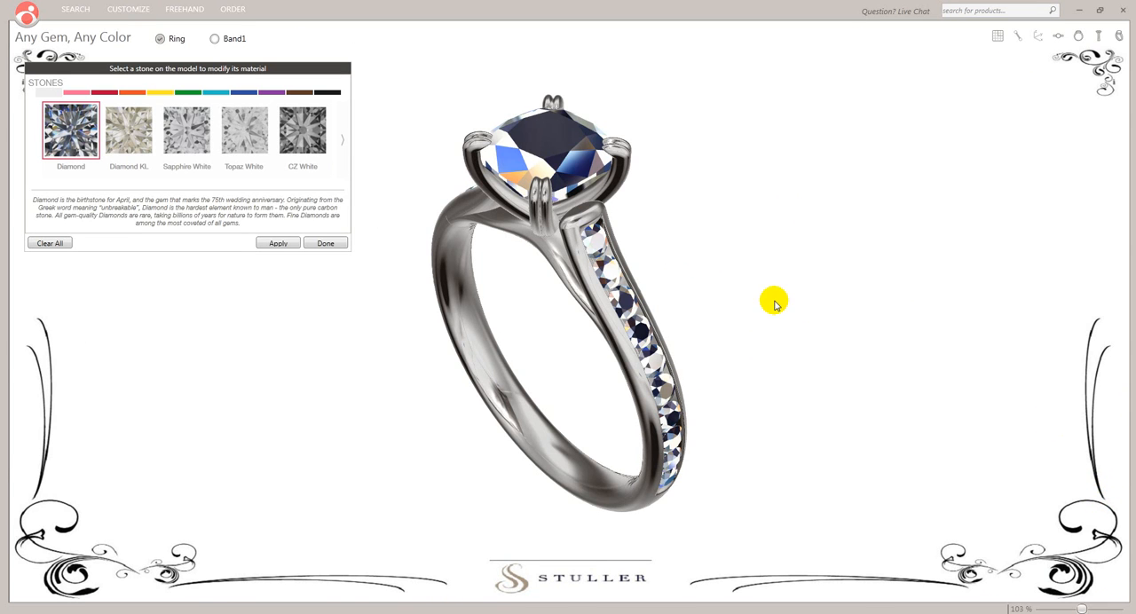
left_click(600, 240)
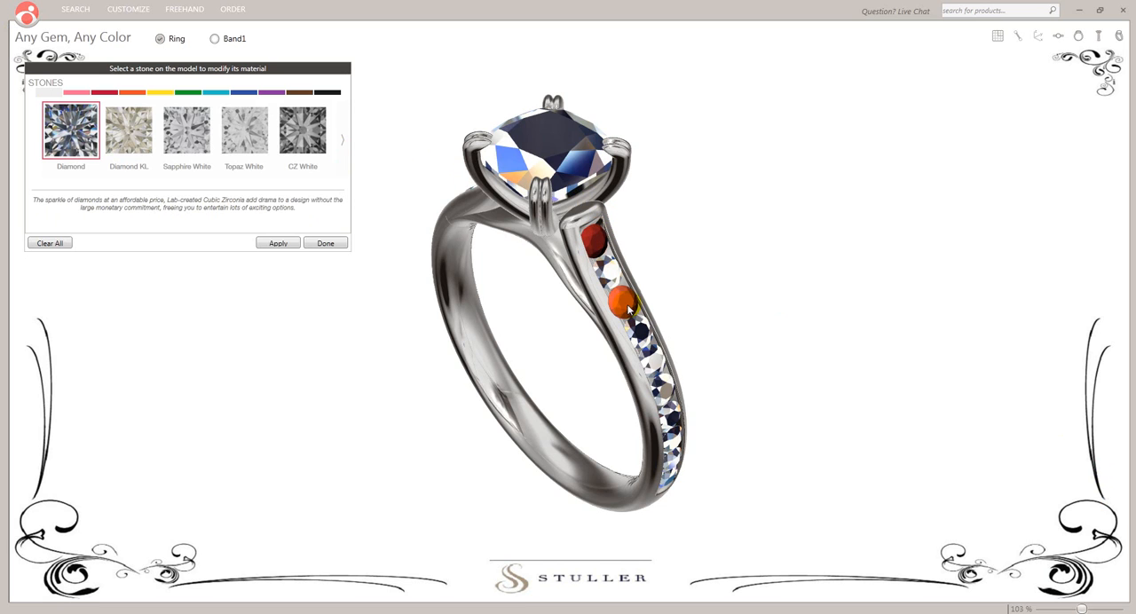
left_click(627, 306)
left_click(652, 359)
left_click(670, 413)
Add every other accent stone on the opposite side of the shank to the selection, starting with the topmost one.
left_click_drag(426, 392, 688, 362)
left_click_drag(469, 310, 648, 308)
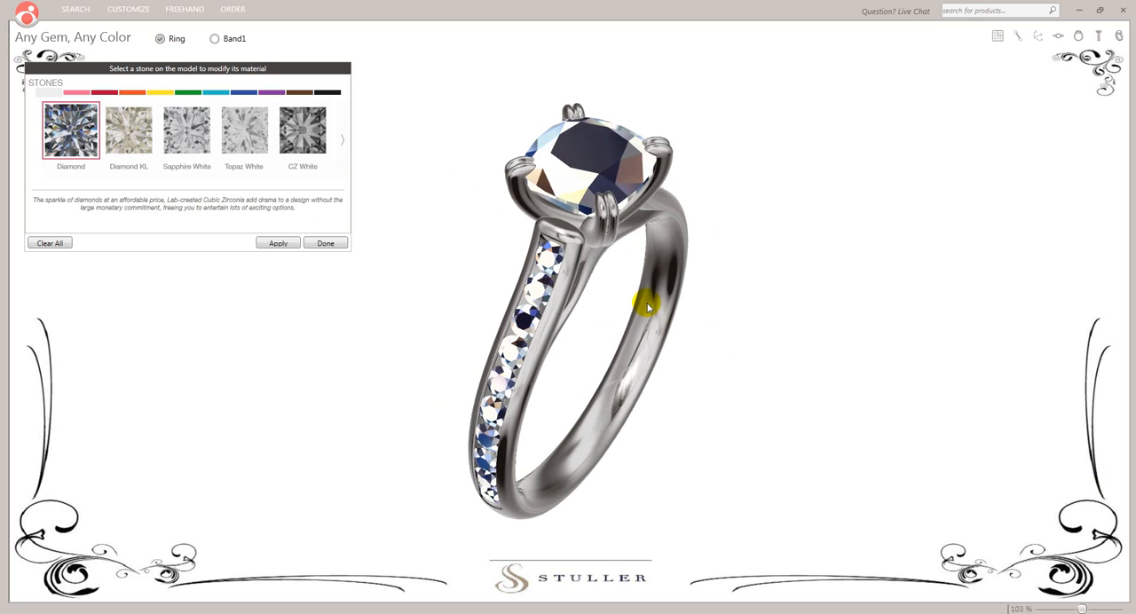
left_click(551, 249)
left_click(527, 314)
left_click(503, 377)
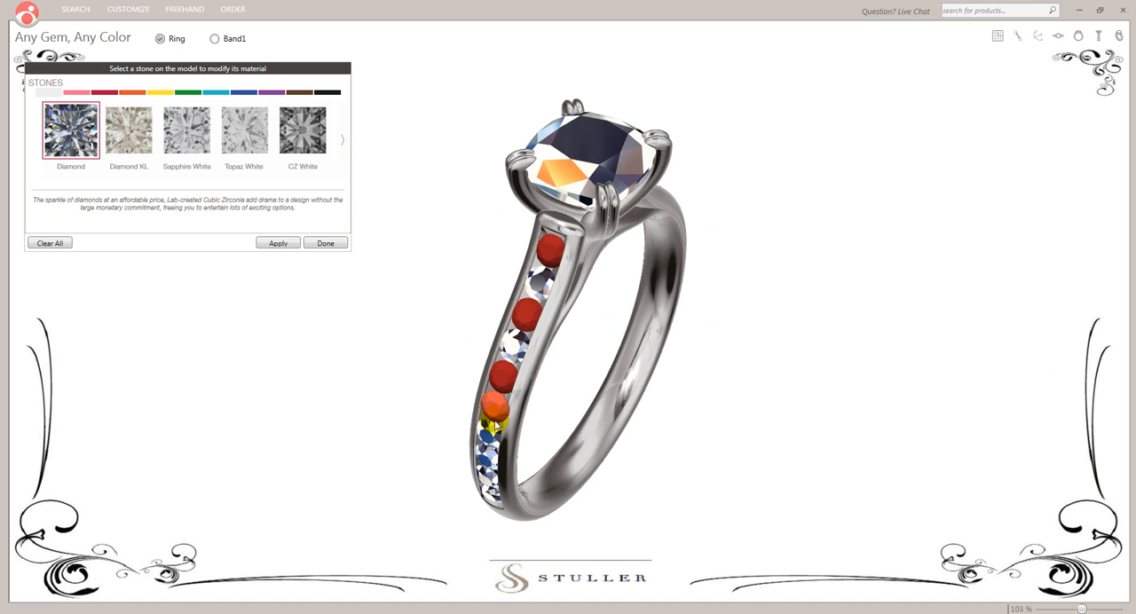
left_click(489, 432)
left_click(485, 478)
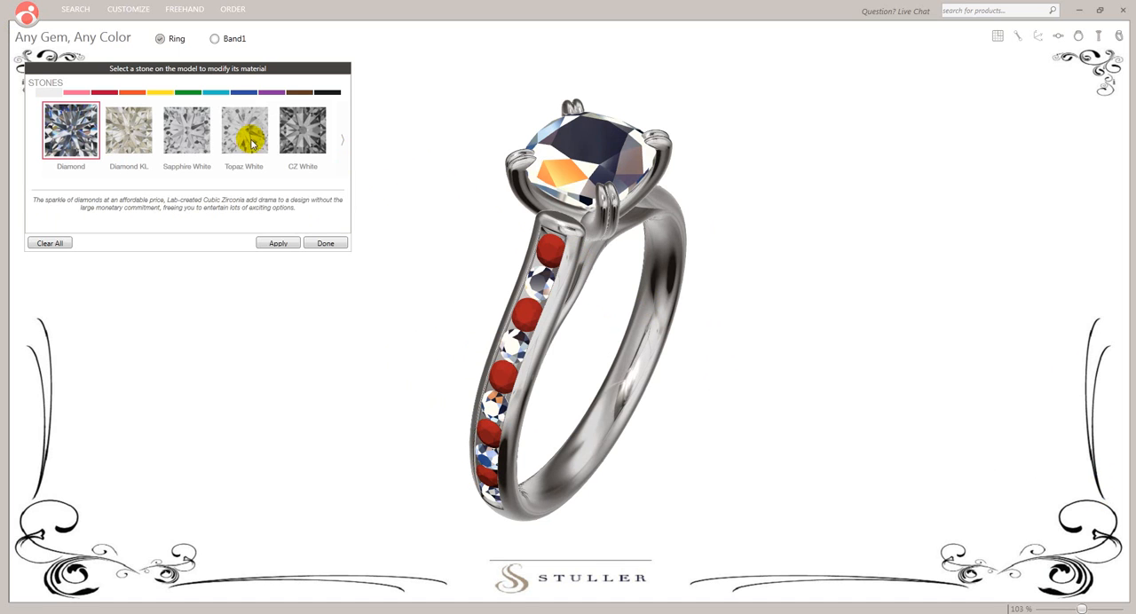
Apply Sapphire Blue to the selected accent stones, finish the individual gem editing and inspect both sides of the ring up close.
left_click(241, 93)
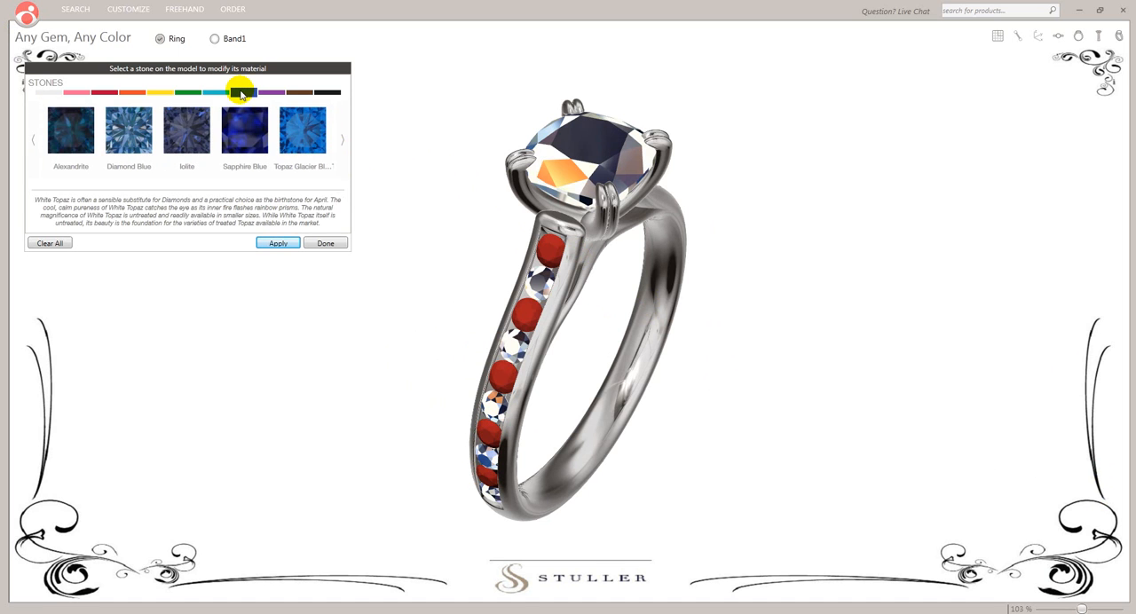
left_click(246, 151)
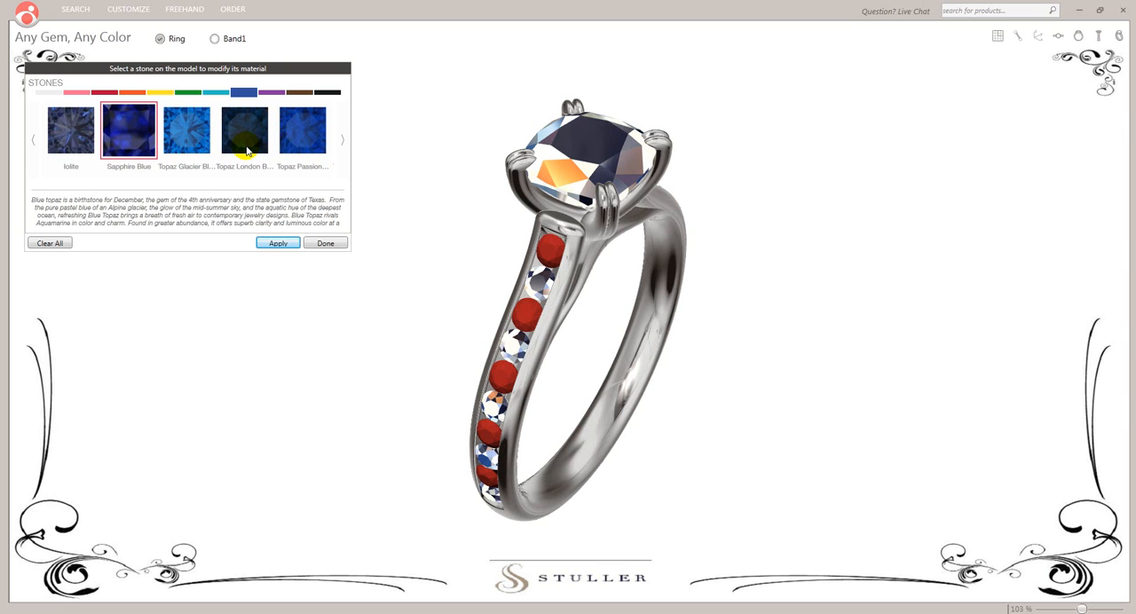
left_click(277, 244)
left_click(326, 243)
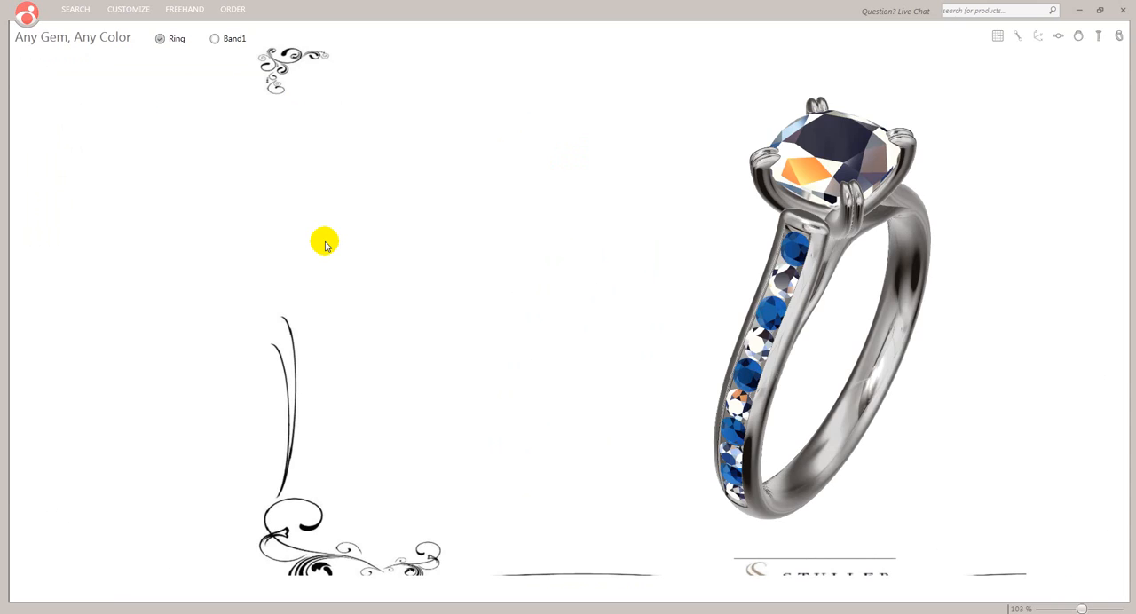
left_click_drag(808, 296, 541, 266)
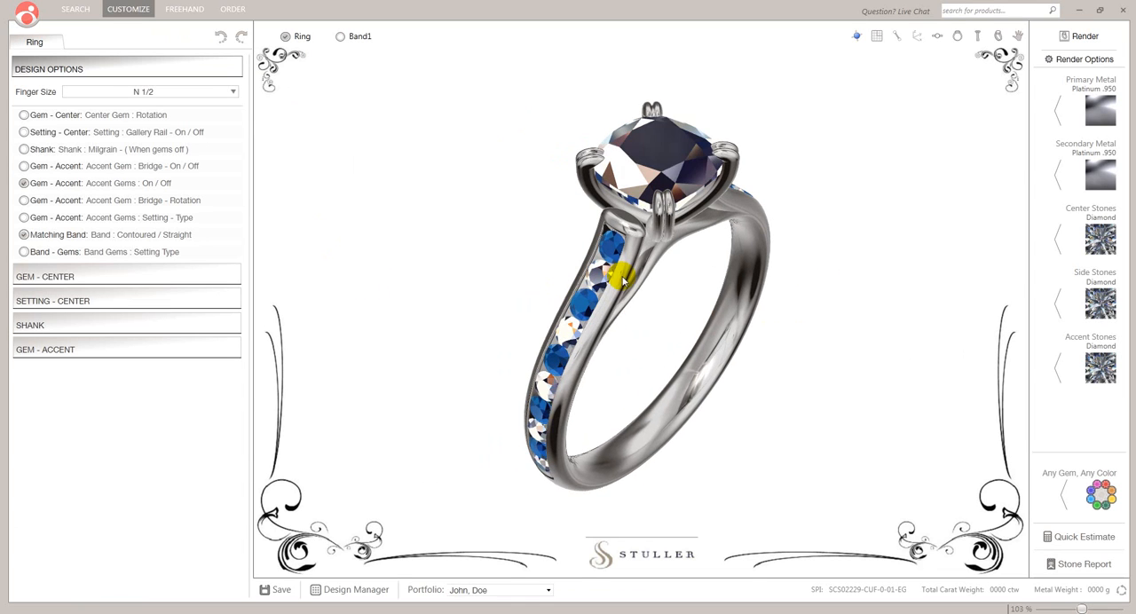
left_click_drag(817, 300, 634, 302)
left_click_drag(631, 345, 653, 340)
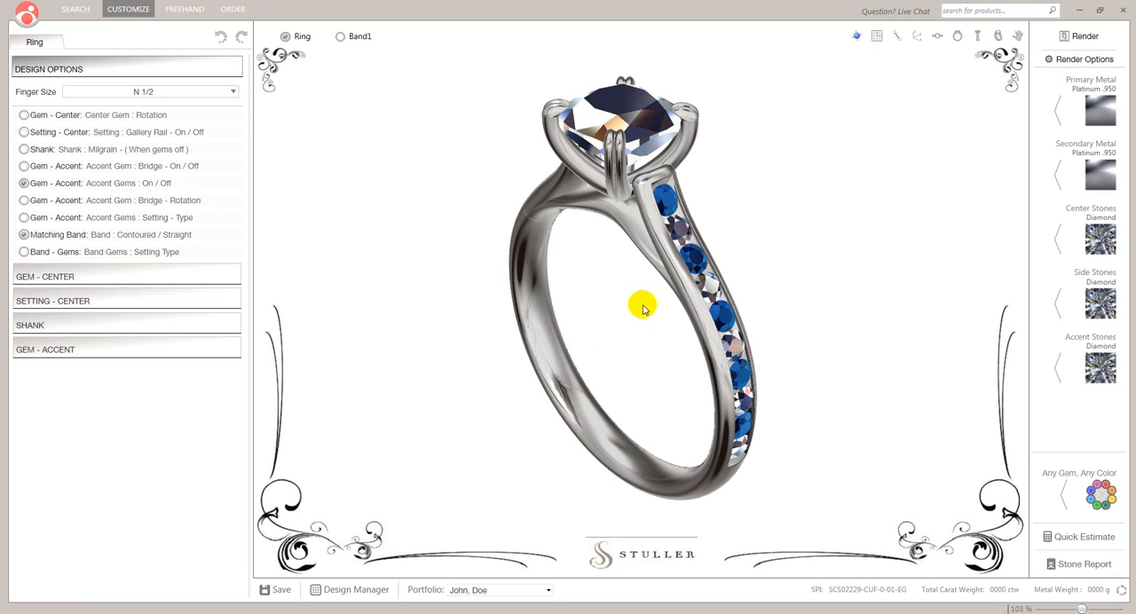
scroll(637, 300, "up", 2)
scroll(632, 286, "up", 2)
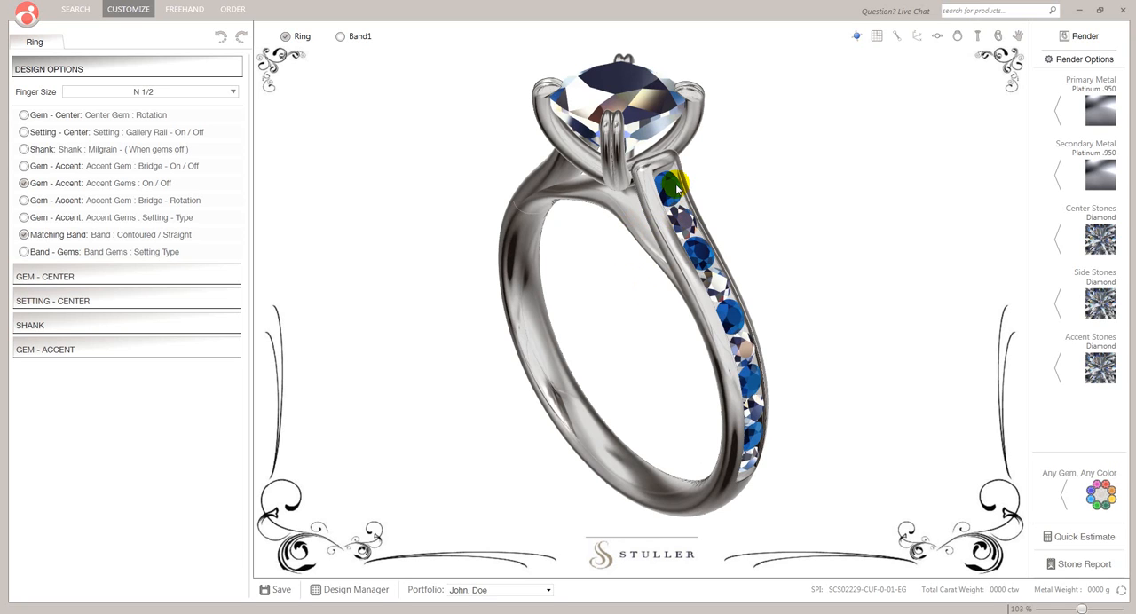
Switch to Windows Photo Viewer and view the rendered example rings, returning to CSS4 Any Gem Any Color 1.bmp.
mouse_move(715, 613)
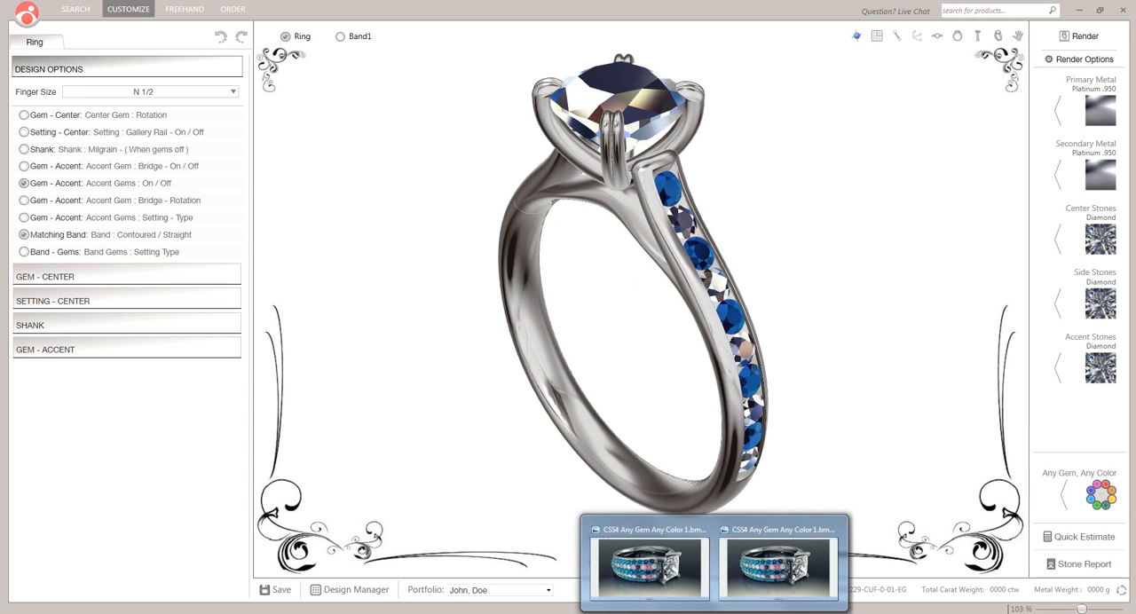
left_click(657, 562)
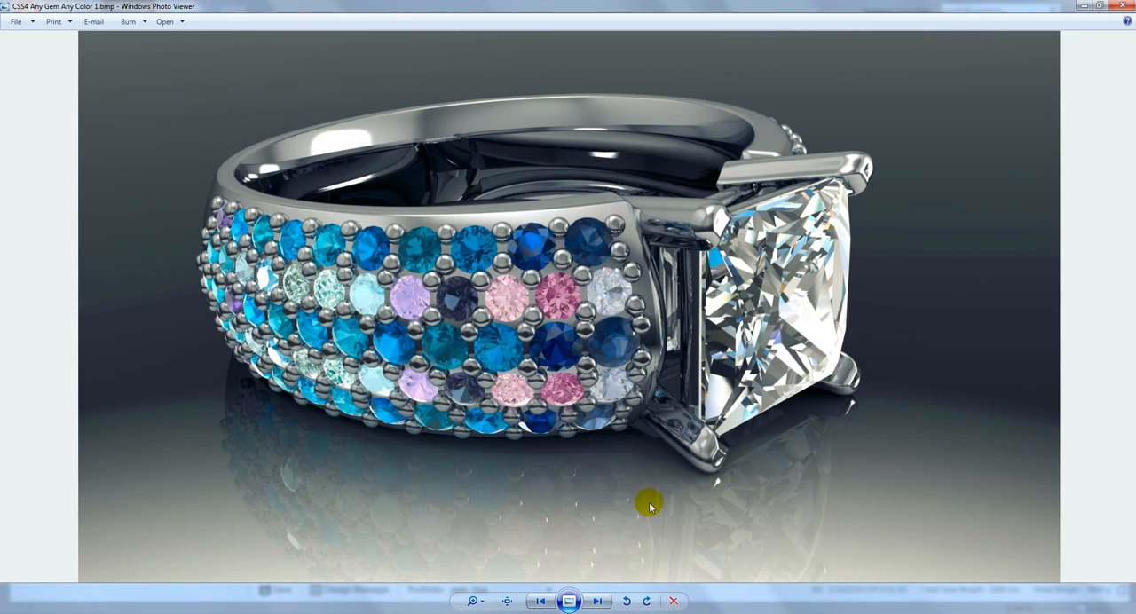
left_click(597, 603)
left_click(541, 601)
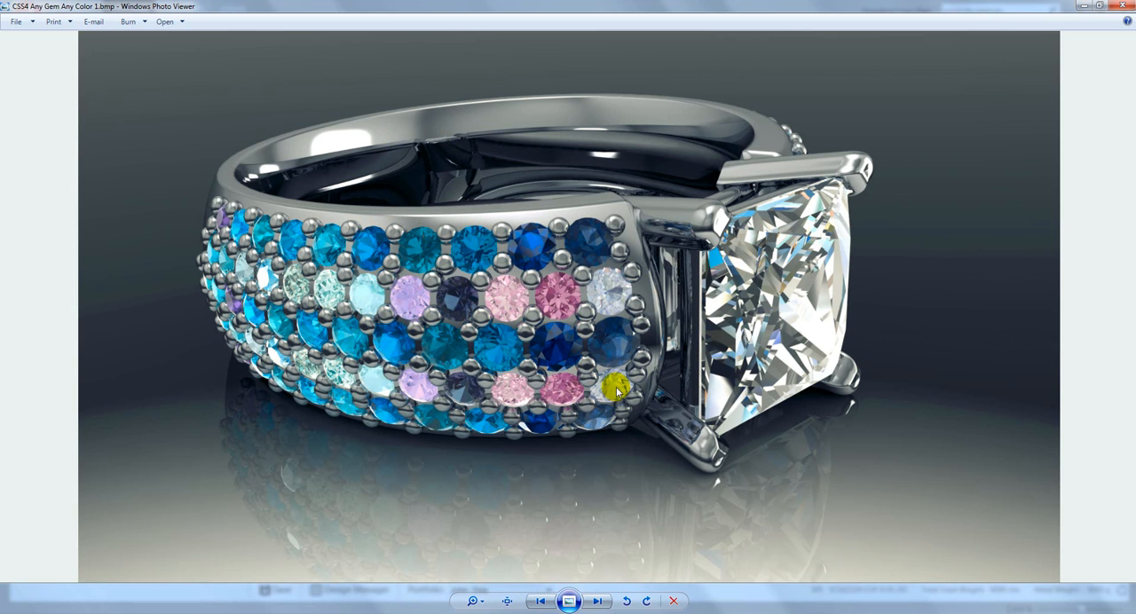
View the next rendered example, CSS4 Any Gem Any Color 2.bmp, and return to the ring design in CounterSketch Studio.
key("Right")
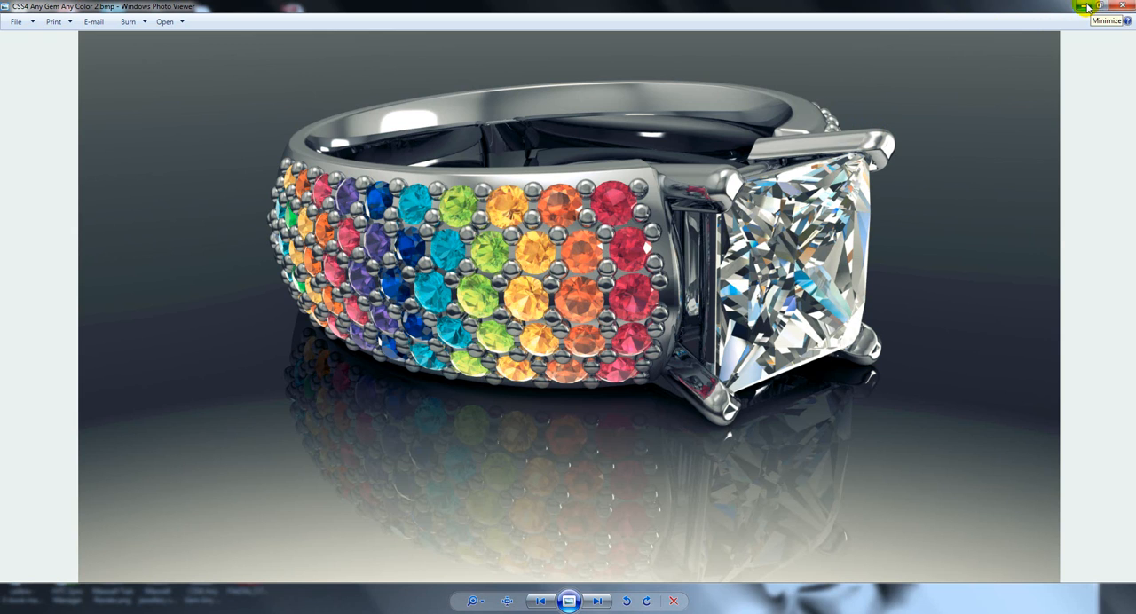
left_click(1120, 8)
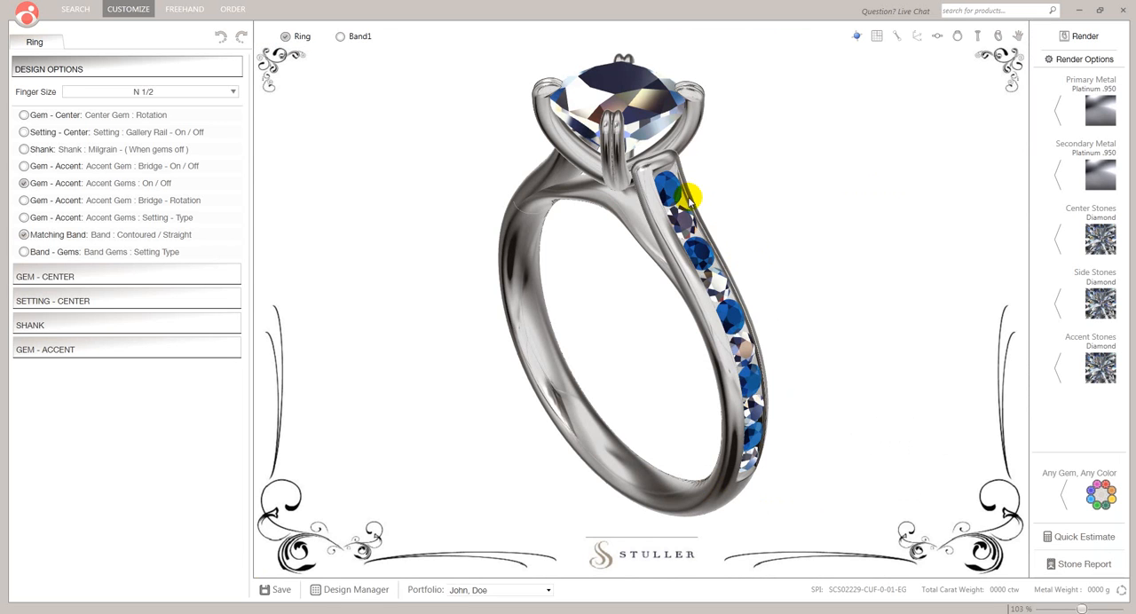
Render the customized ring, inspect the alternating blue and diamond accent stones up close in the render, and close the V-Ray frame buffer.
left_click(1079, 34)
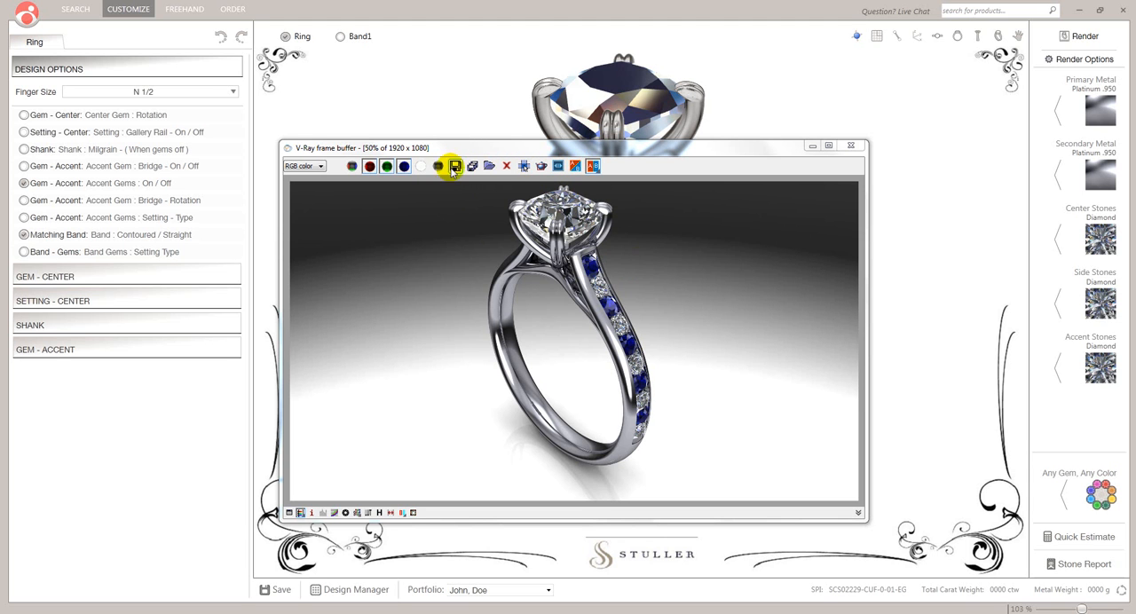
scroll(617, 327, "up", 4)
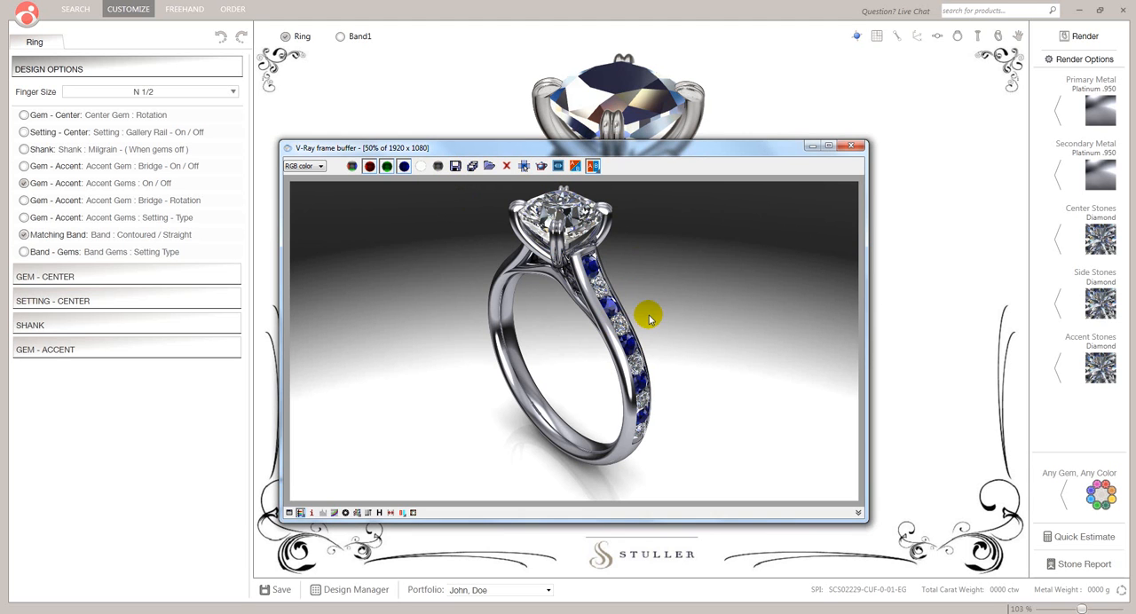
scroll(617, 326, "down", 1)
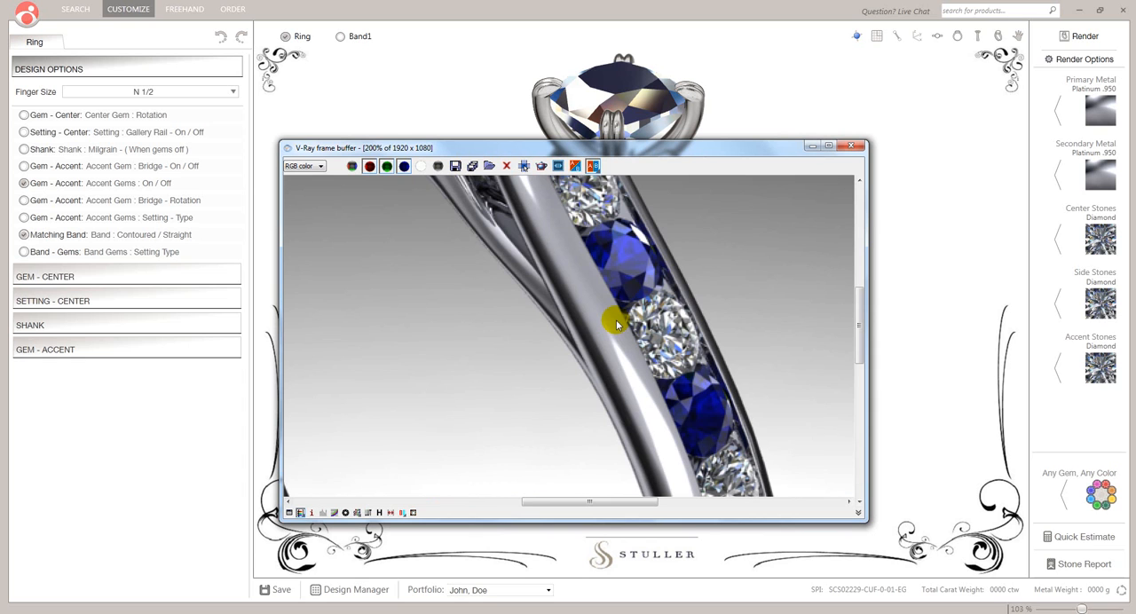
scroll(618, 325, "down", 1)
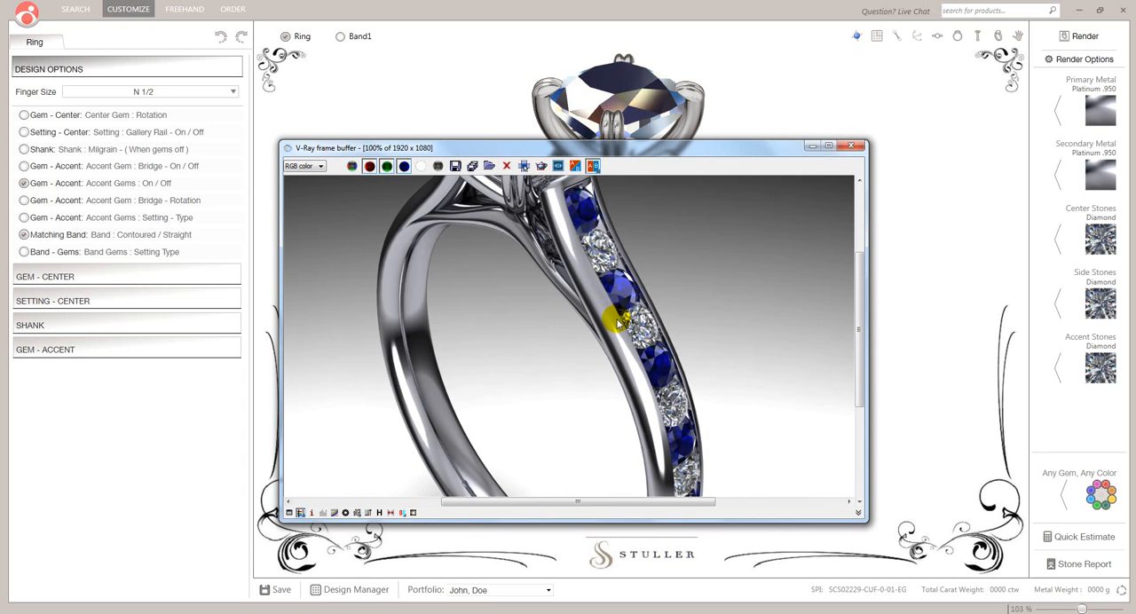
scroll(614, 325, "down", 1)
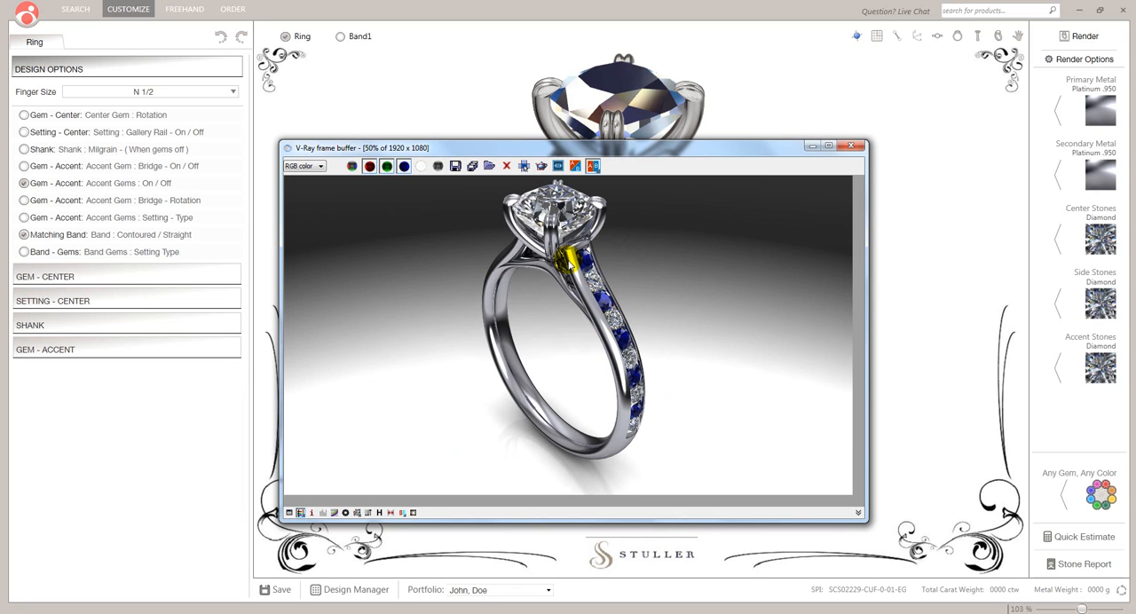
left_click(853, 145)
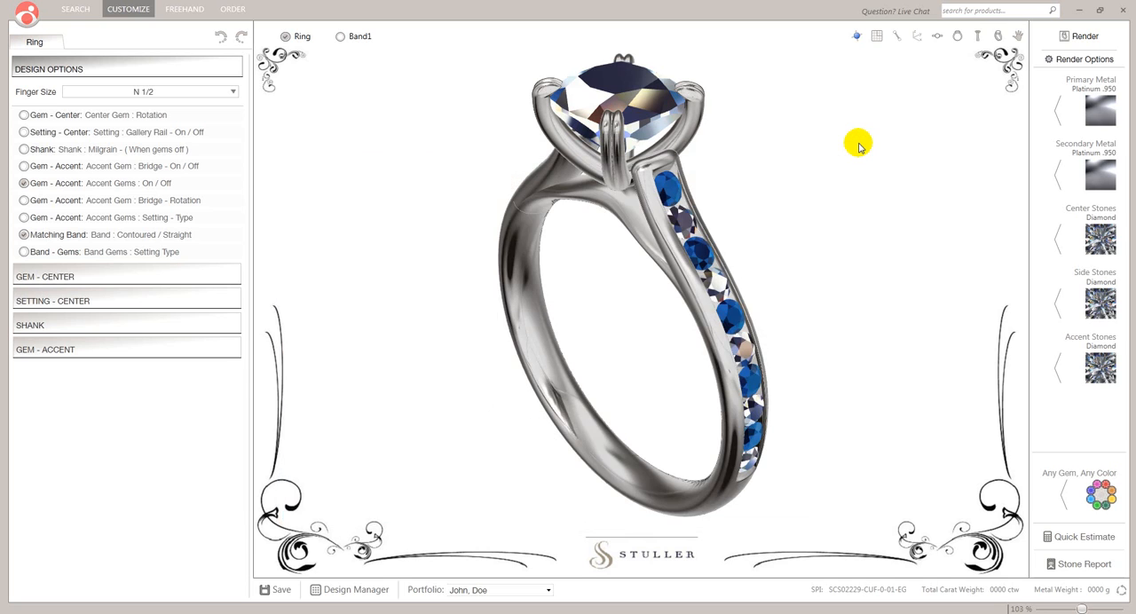